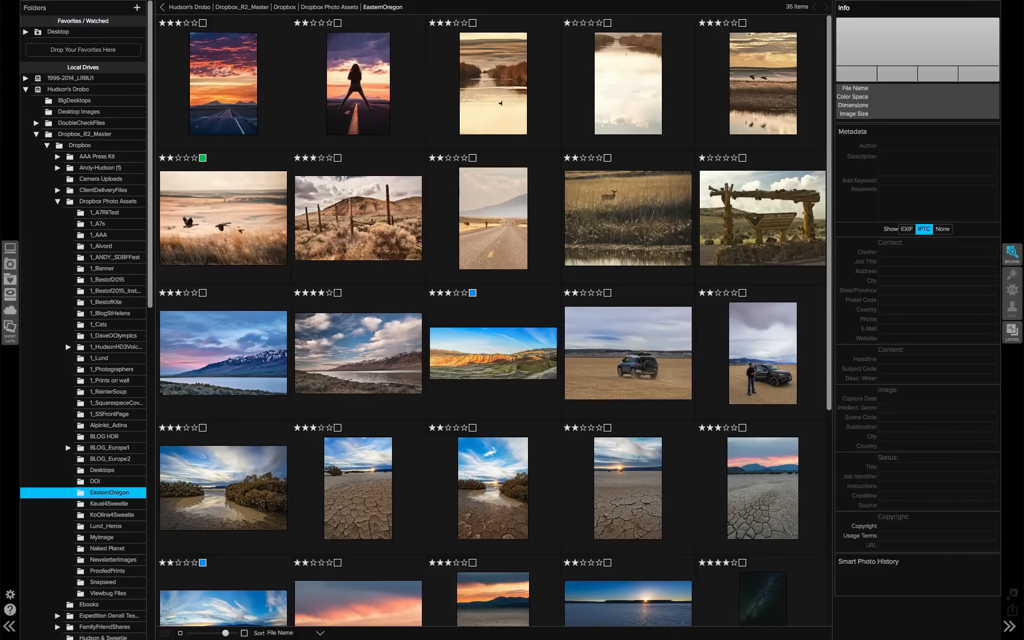
Switch to Lightroom and open _HPH0445.NEF from the Stills_Climb folder in the Develop module.
key(ctrl+Right)
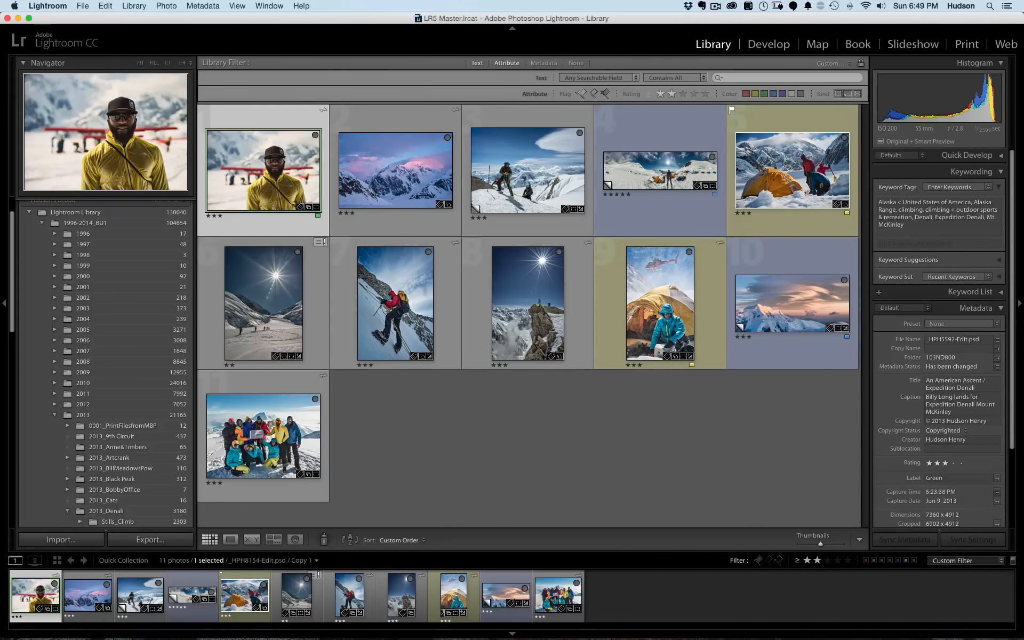
double_click(662, 282)
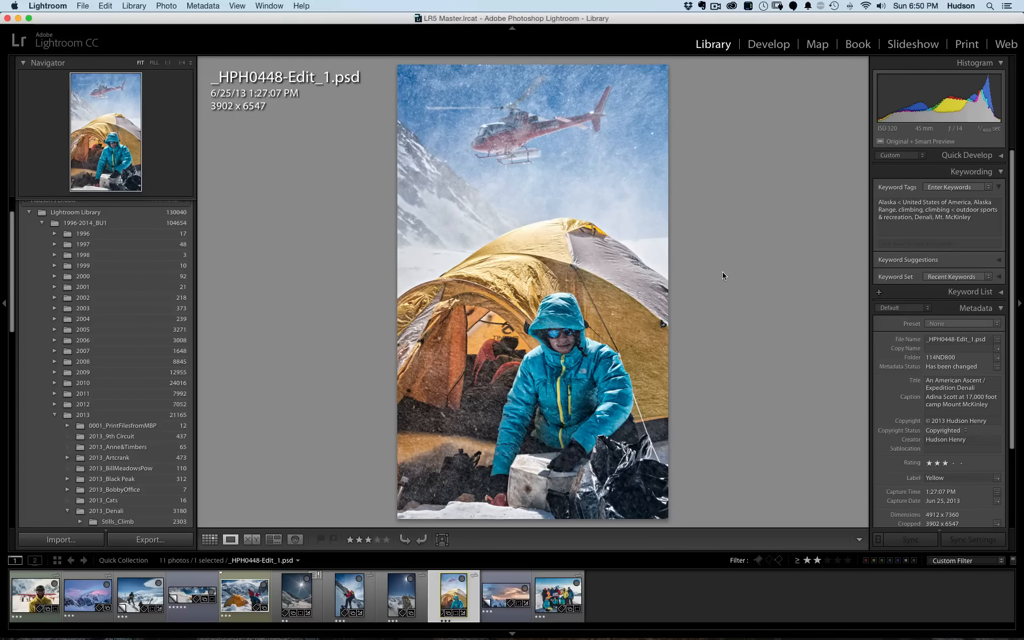
click(252, 560)
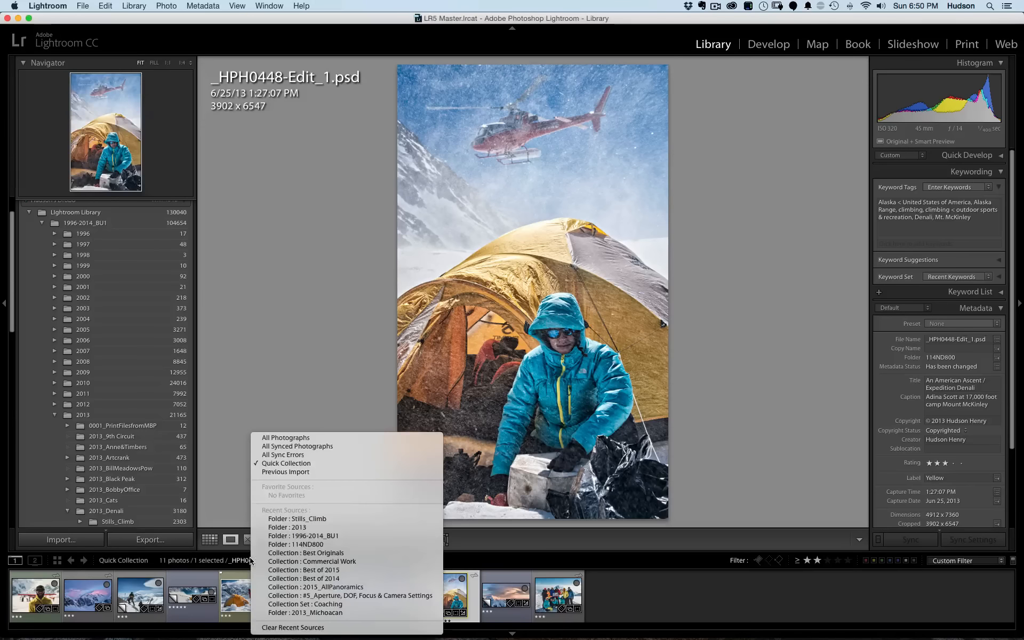
click(318, 520)
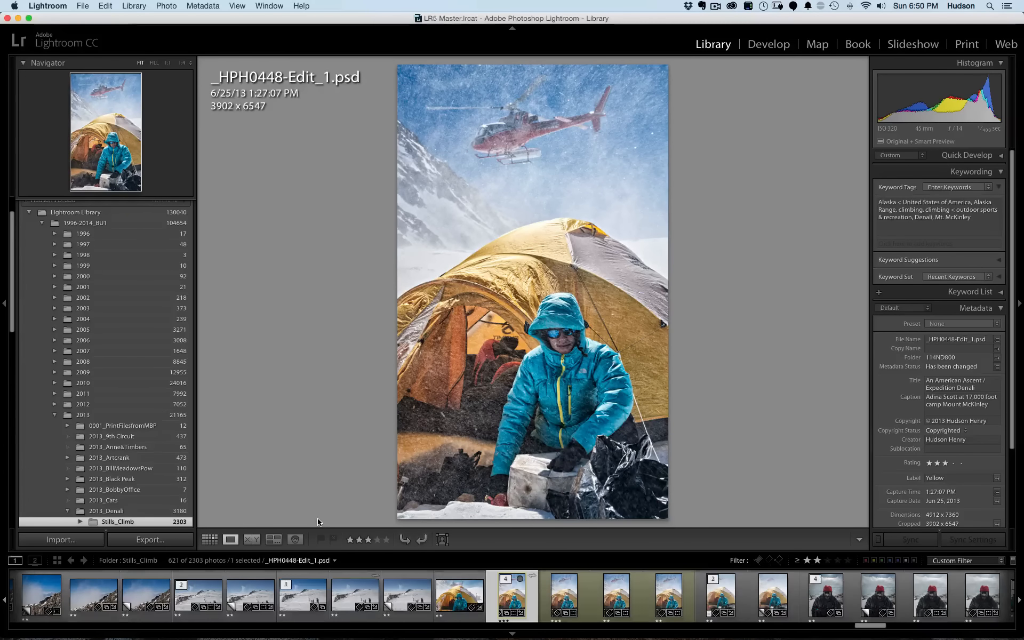
click(451, 587)
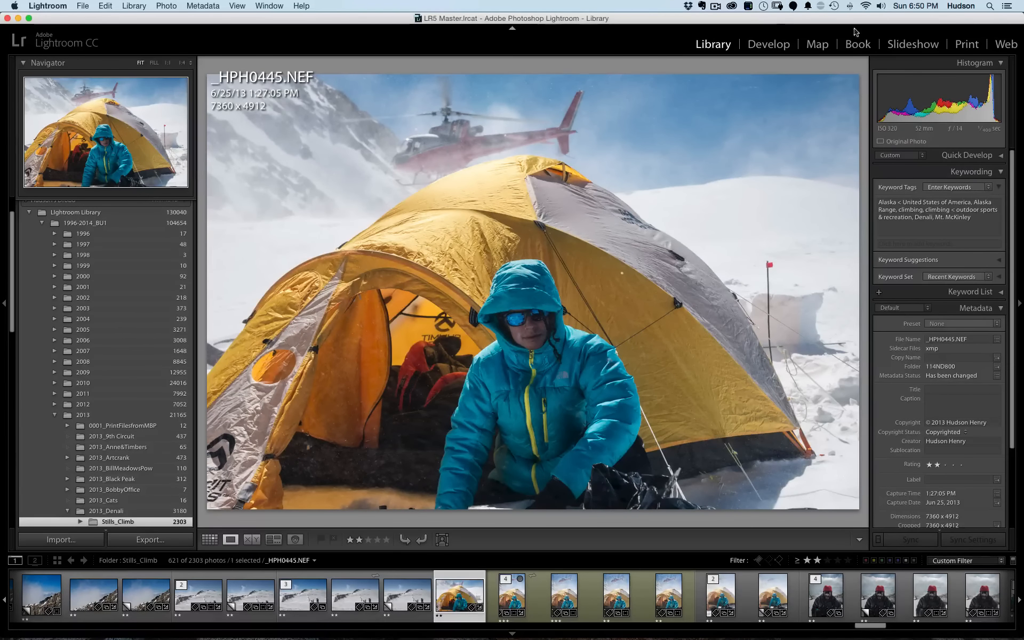
click(771, 46)
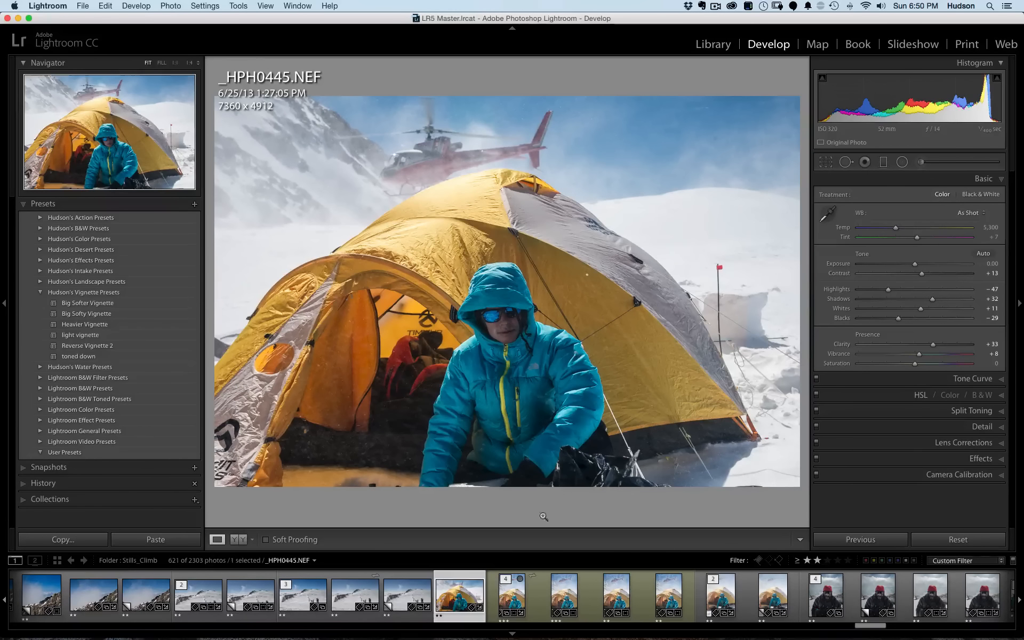
Send _HPH0445.NEF to ON1 Effects 10 as a ProPhoto RGB copy with Lightroom adjustments, saved as a re-editable Smart Photo.
right_click(454, 605)
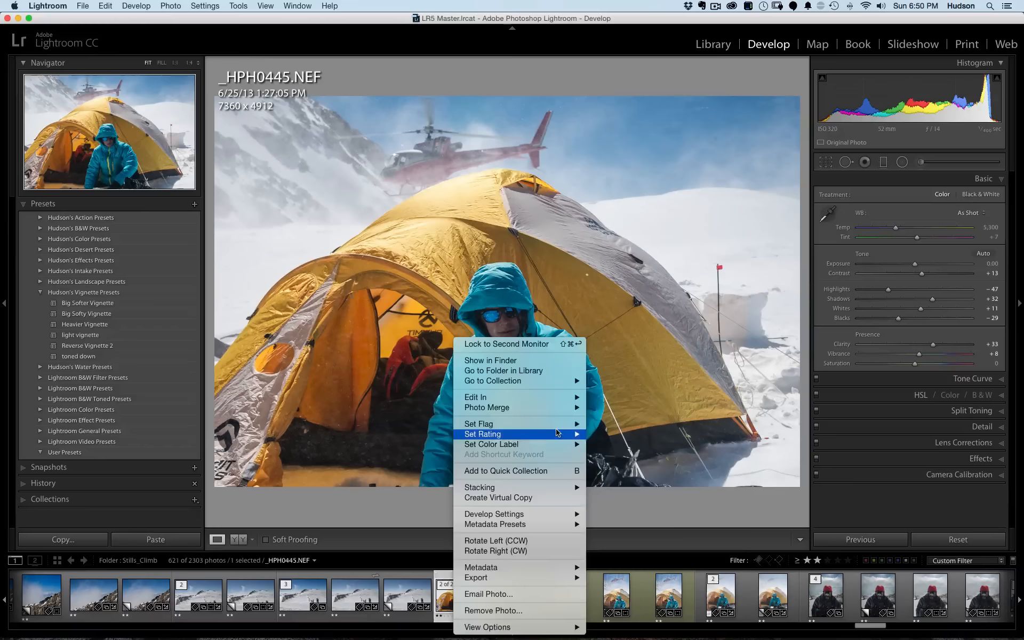
mouse_move(555, 398)
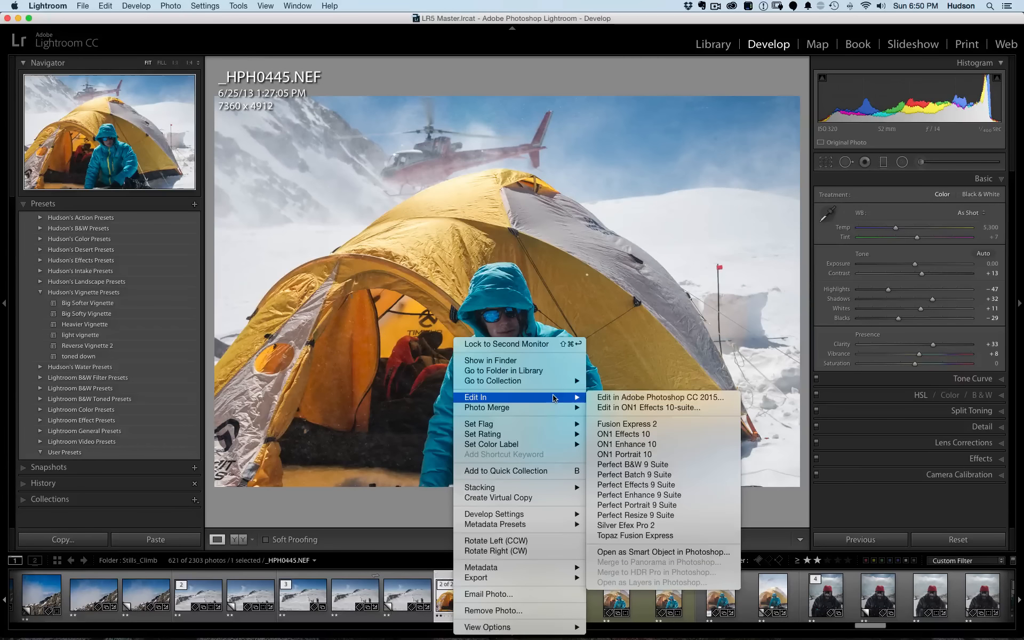
click(669, 434)
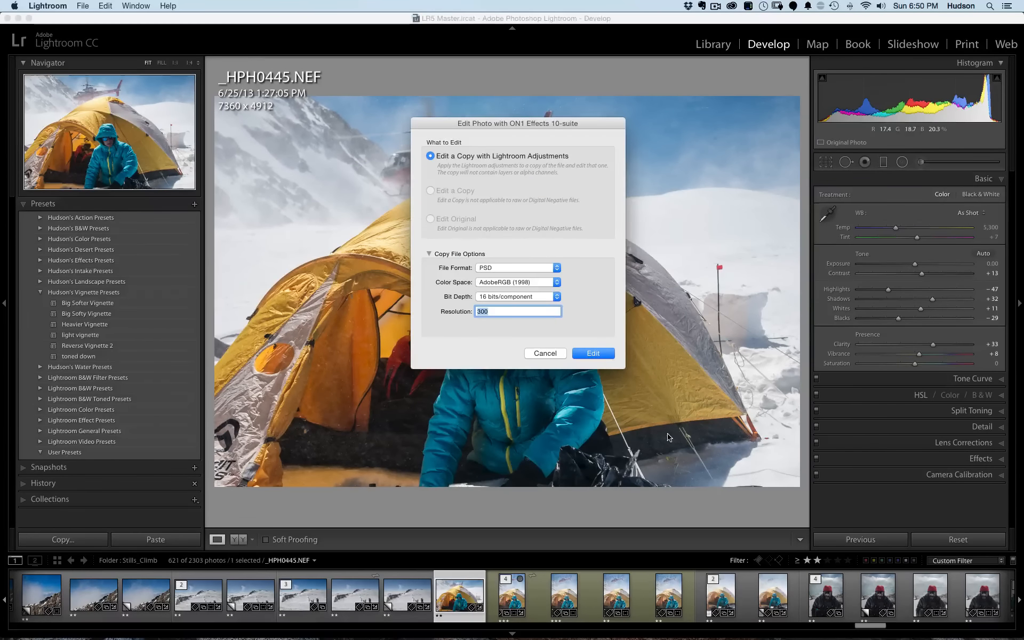
click(555, 286)
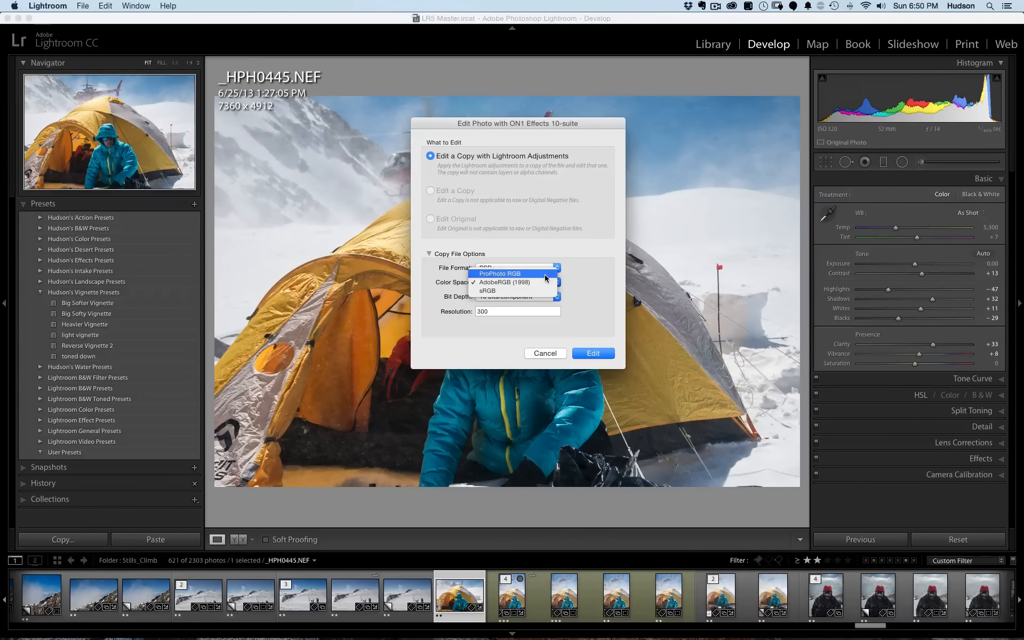
click(546, 278)
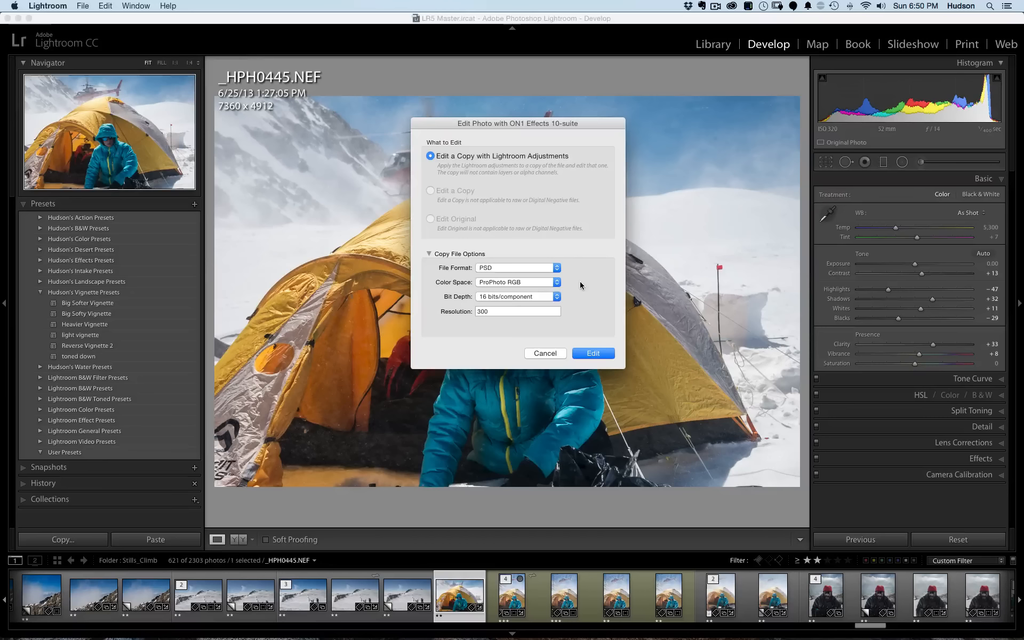
click(589, 354)
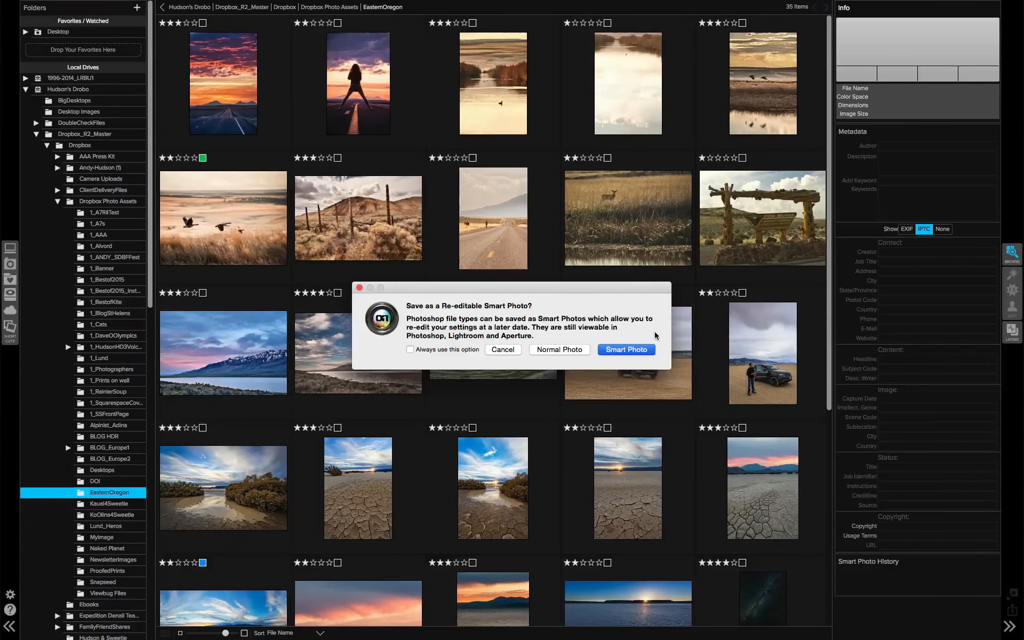
click(636, 349)
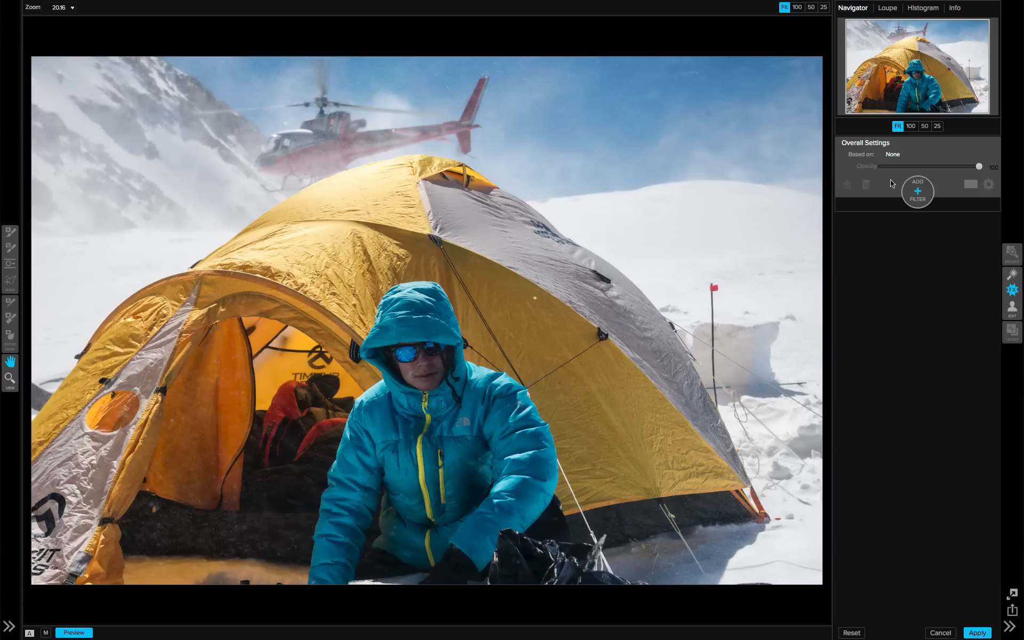
Add a Dynamic Contrast filter with Small detail at 10 and Medium at 19, and compare the photo with and without it.
click(918, 195)
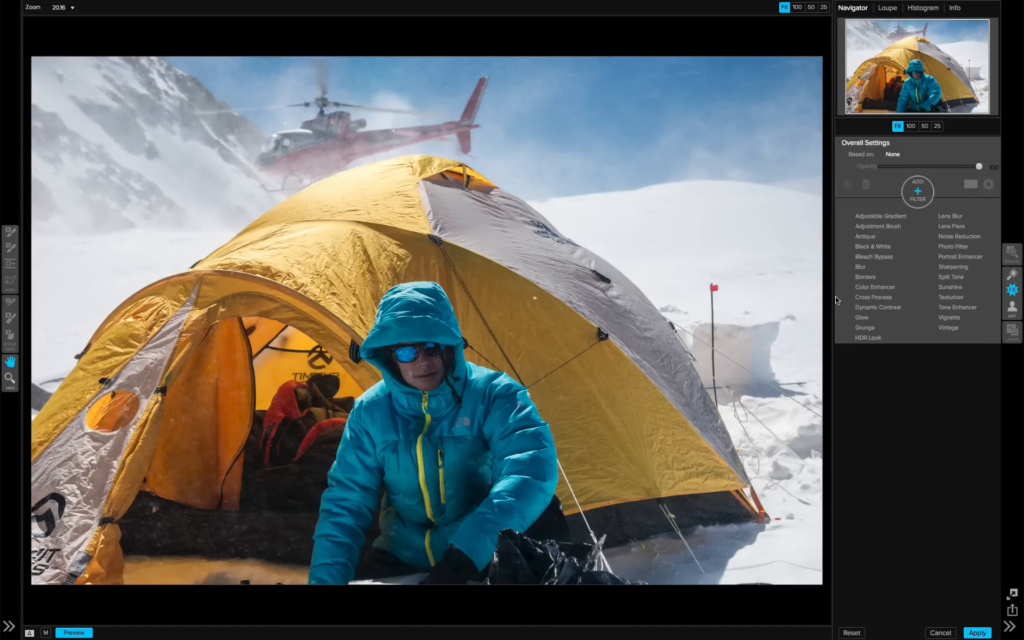
click(873, 313)
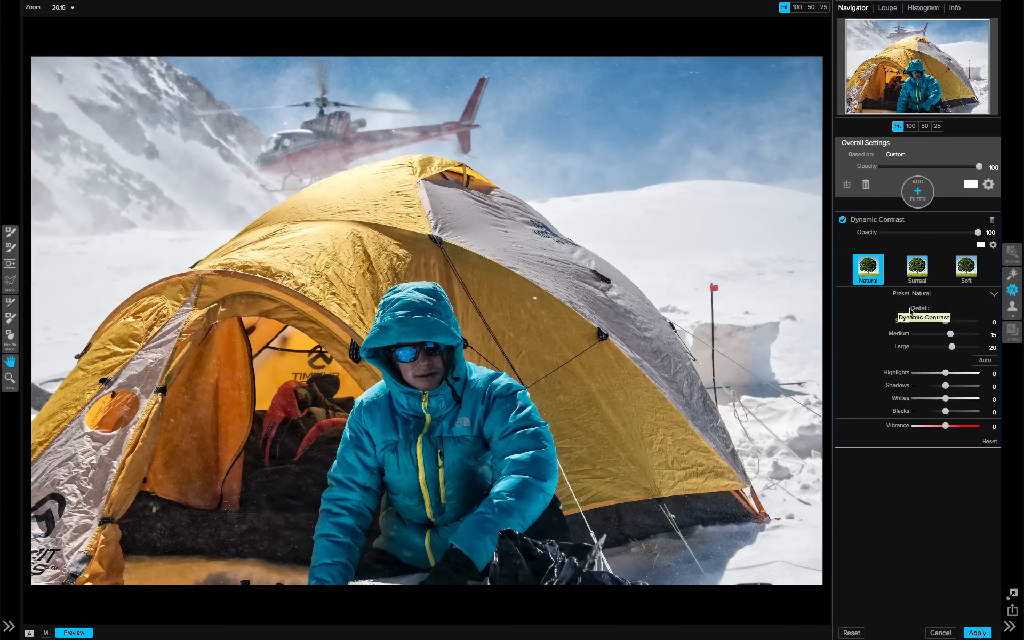
mouse_move(947, 324)
mouse_down()
mouse_move(975, 326)
mouse_move(951, 326)
mouse_up()
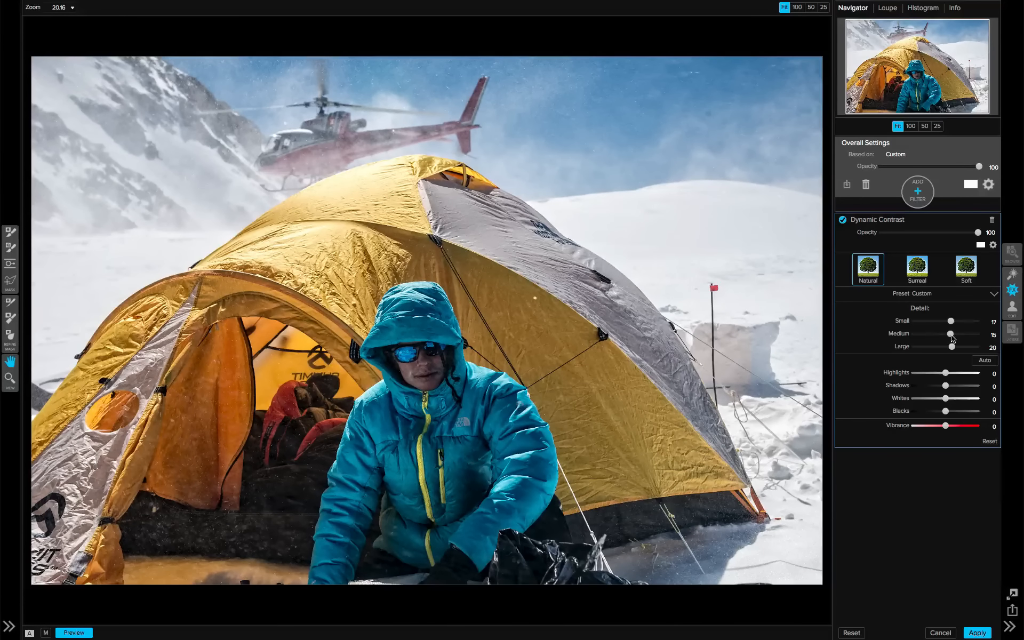
mouse_move(953, 338)
mouse_down()
mouse_move(975, 338)
mouse_move(952, 338)
mouse_up()
drag(950, 323, 947, 325)
click(844, 220)
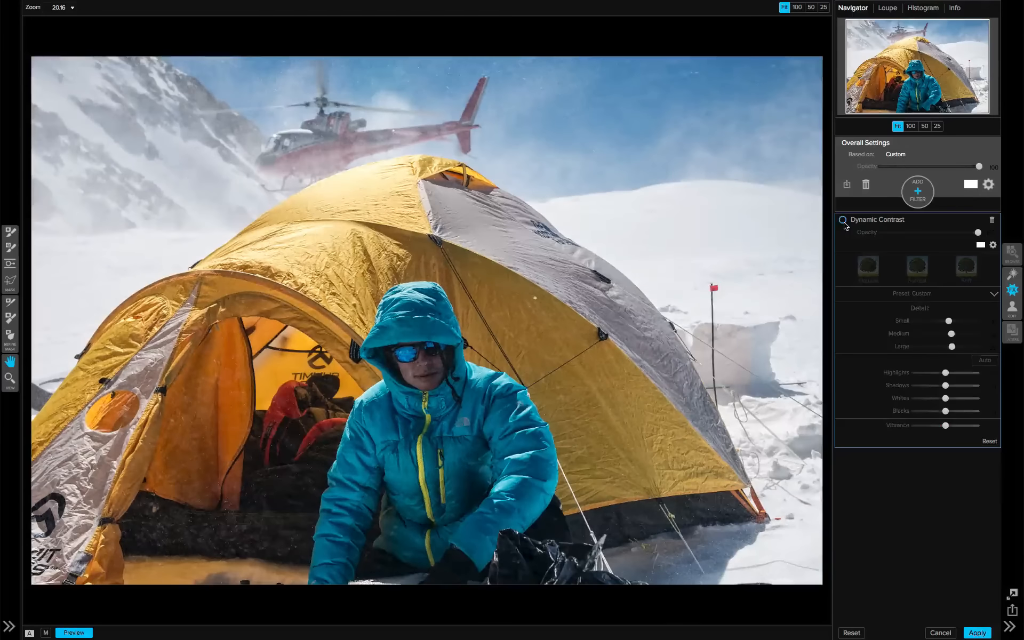
click(844, 223)
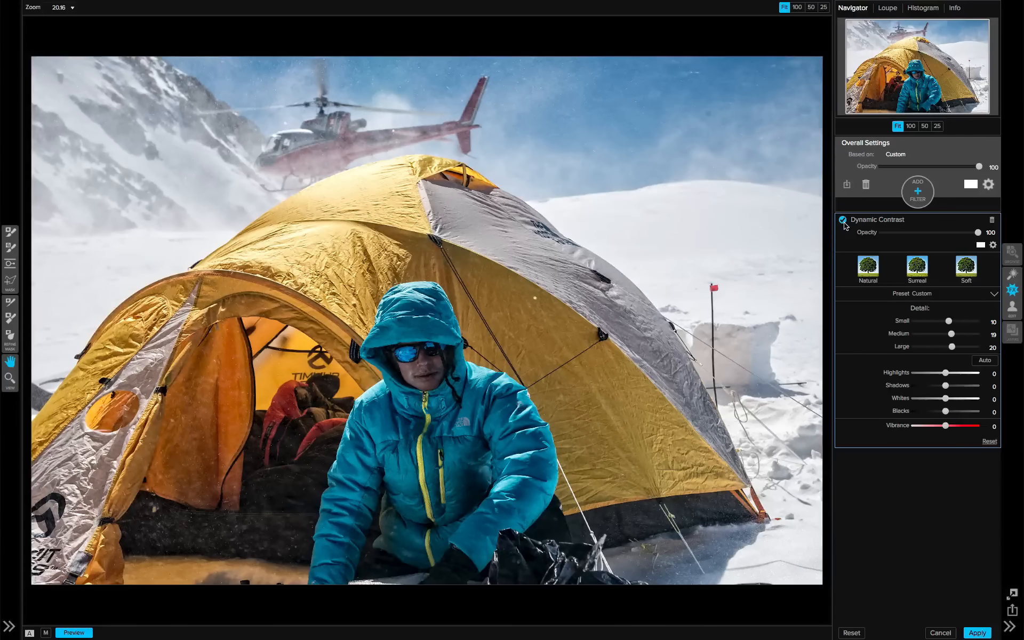
Mask the Dynamic Contrast filter out of the climber's face with the masking brush in Paint Out mode at size 300.
click(918, 189)
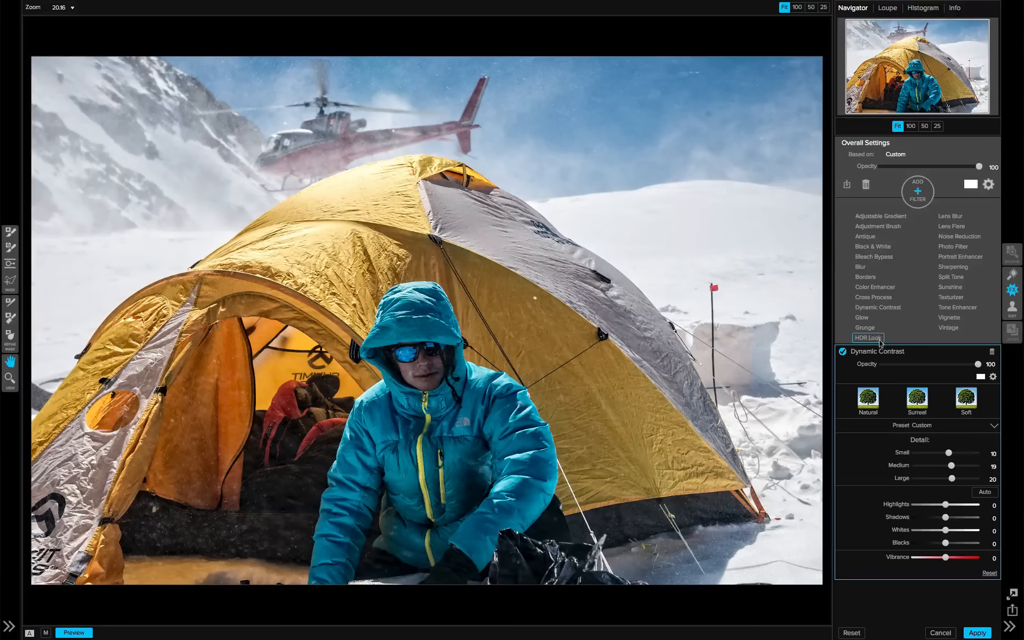
click(925, 355)
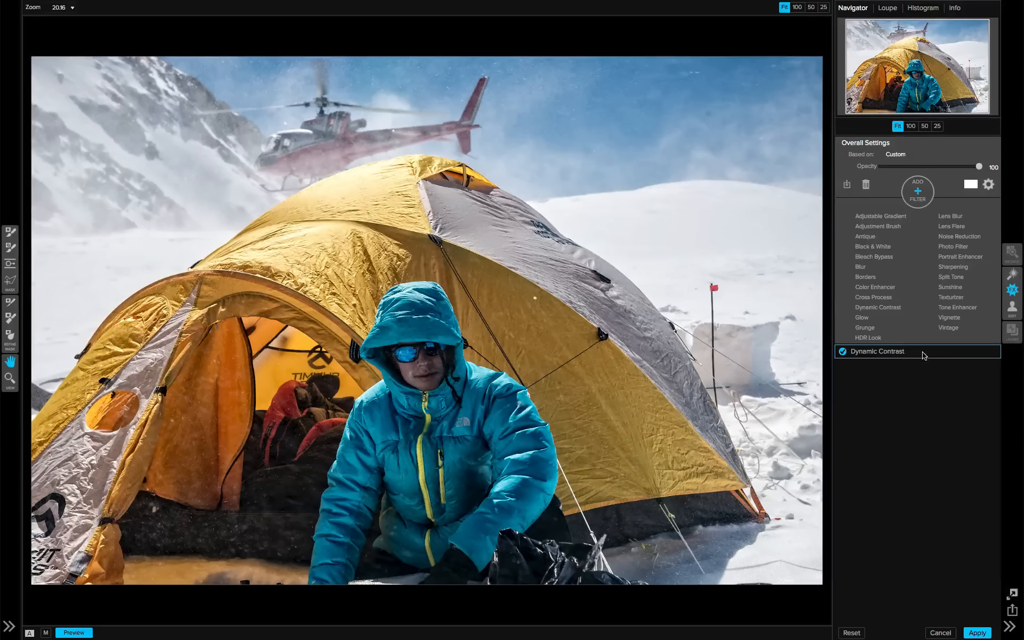
click(860, 352)
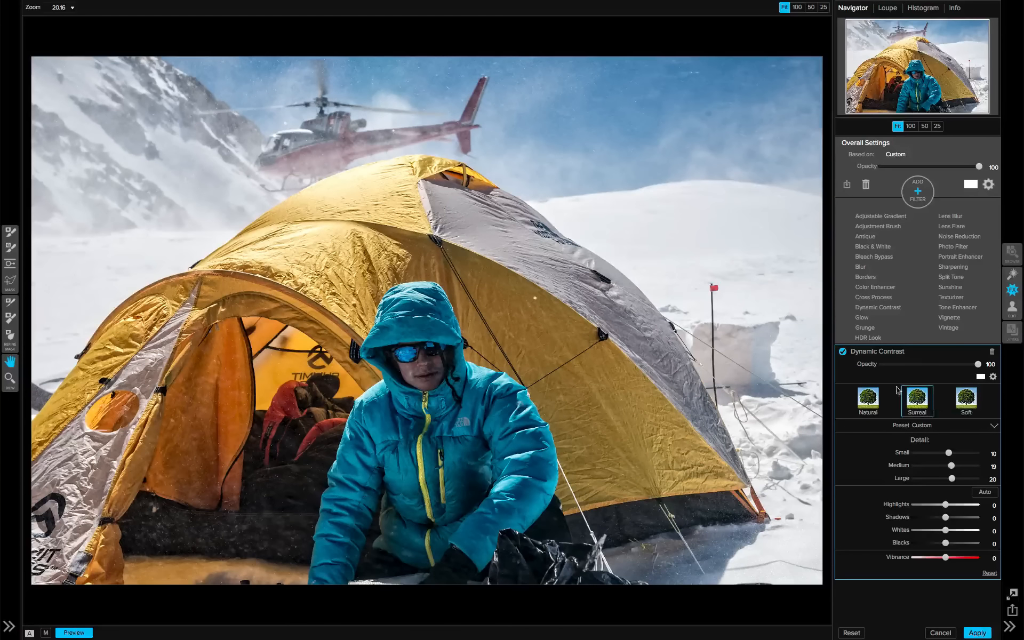
click(10, 232)
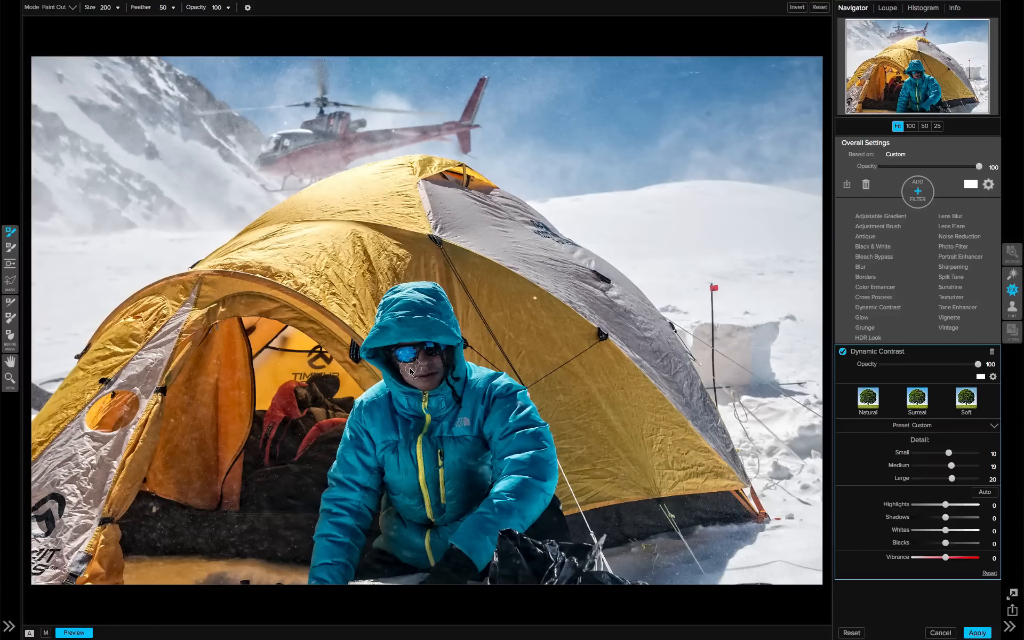
key(])
mouse_move(431, 384)
mouse_down()
mouse_move(420, 359)
mouse_move(427, 374)
mouse_move(436, 367)
mouse_move(437, 380)
mouse_move(424, 388)
mouse_move(404, 370)
mouse_move(427, 381)
mouse_move(435, 370)
mouse_move(421, 364)
mouse_move(433, 356)
mouse_move(433, 383)
mouse_move(416, 386)
mouse_move(403, 370)
mouse_move(421, 373)
mouse_move(422, 357)
mouse_move(429, 367)
mouse_move(433, 357)
mouse_move(430, 380)
mouse_move(404, 368)
mouse_move(425, 382)
mouse_move(421, 355)
mouse_move(436, 373)
mouse_up()
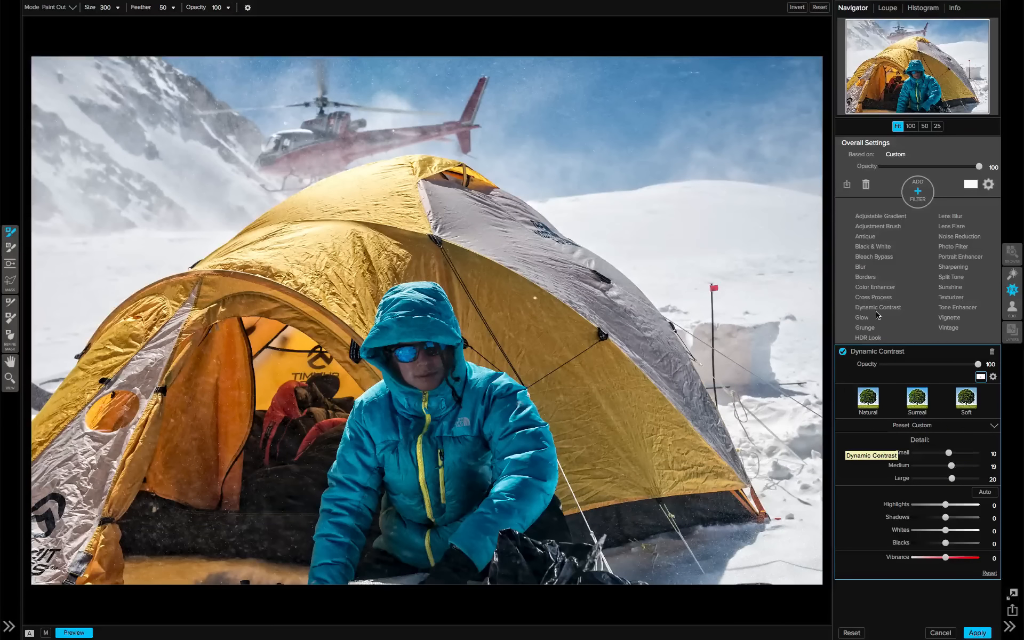
Add a Color Enhancer filter with the Fall Enhancer preset and set its opacity to 40.
click(918, 191)
click(918, 193)
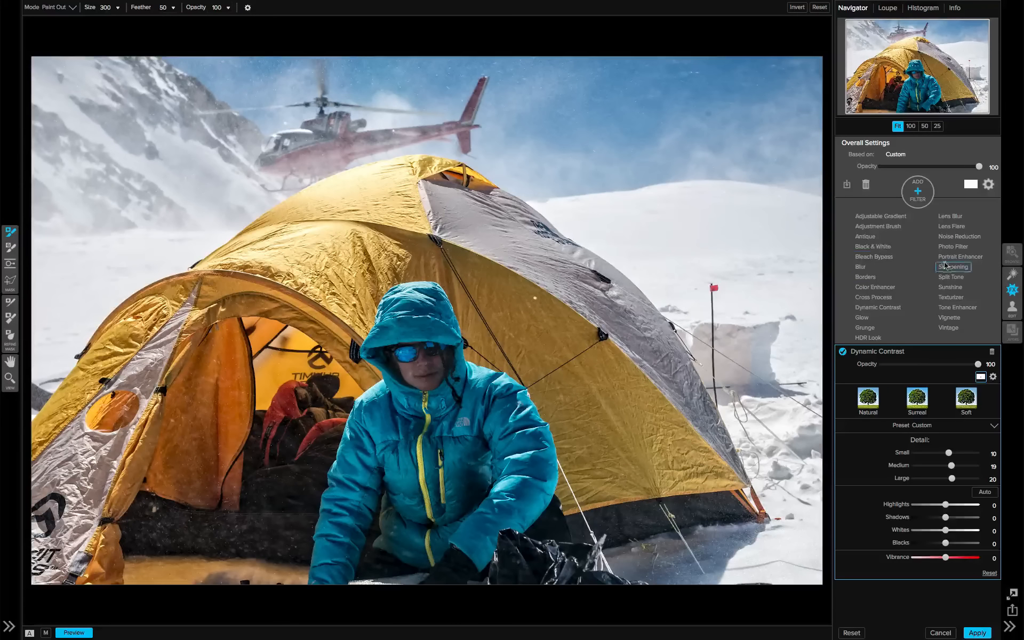
click(889, 288)
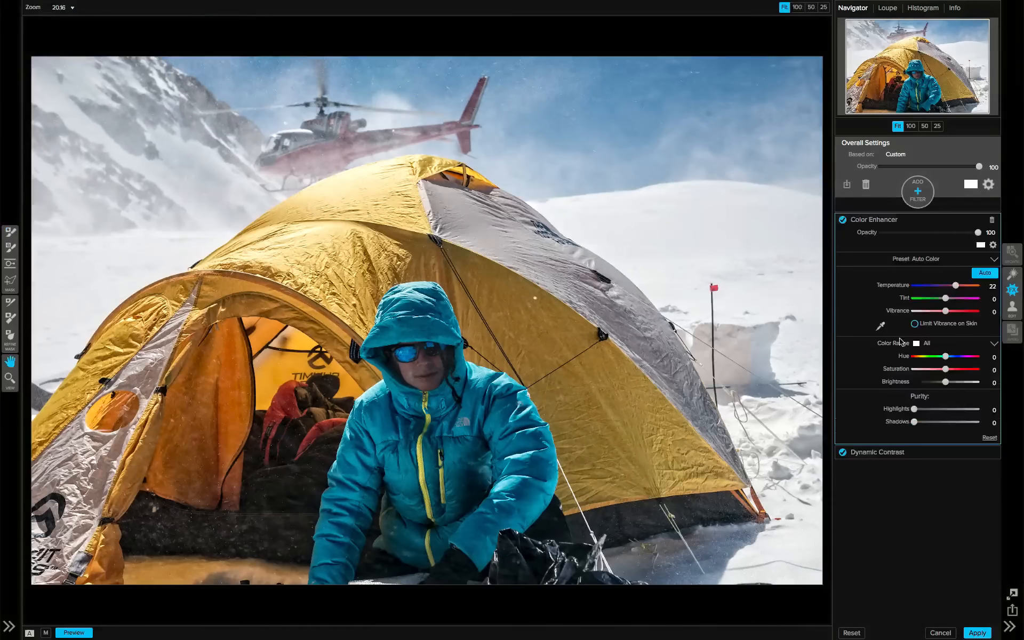
click(964, 260)
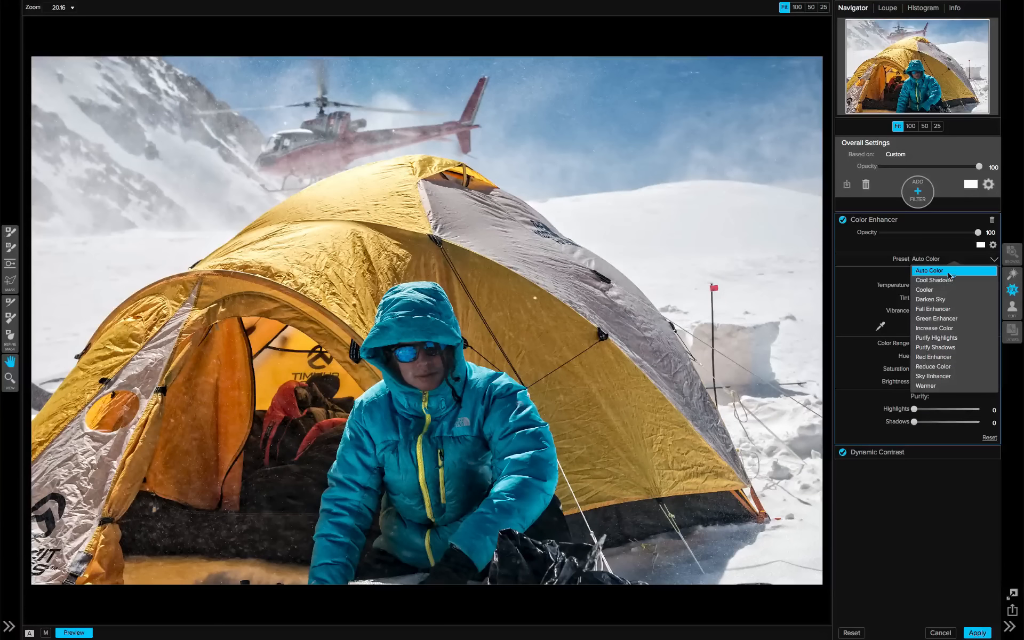
click(940, 309)
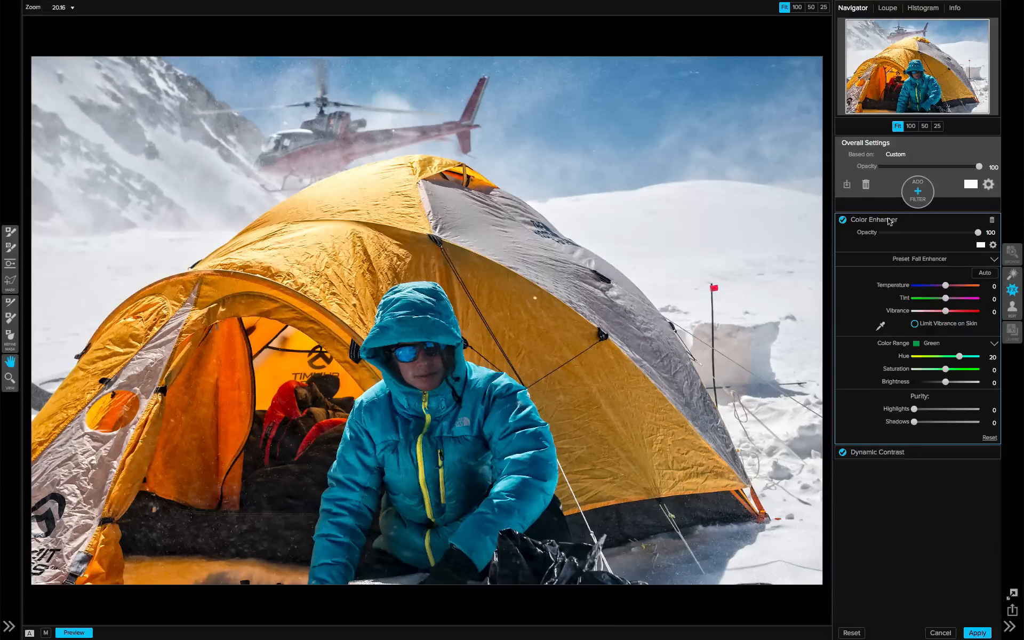
drag(978, 233, 920, 236)
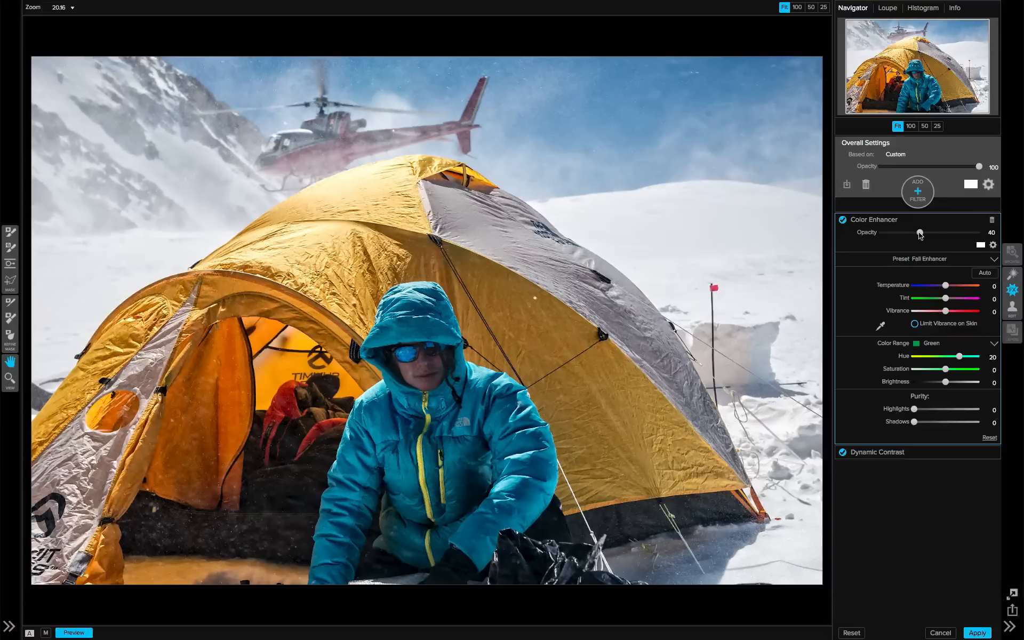
Add a second Color Enhancer filter with the Sky Enhancer preset and set its opacity to 72.
click(918, 187)
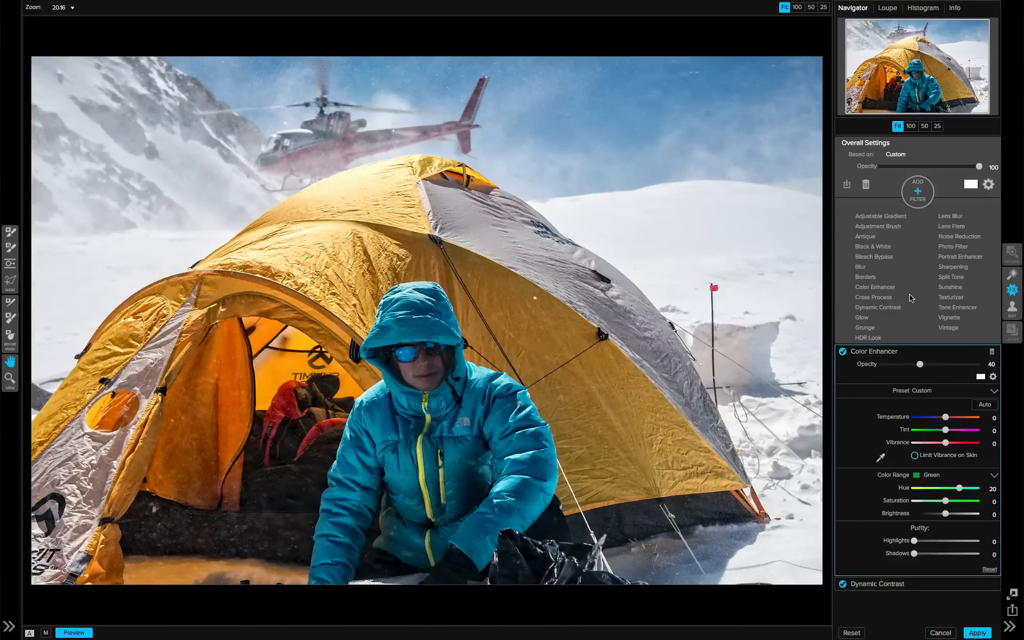
click(888, 291)
click(888, 291)
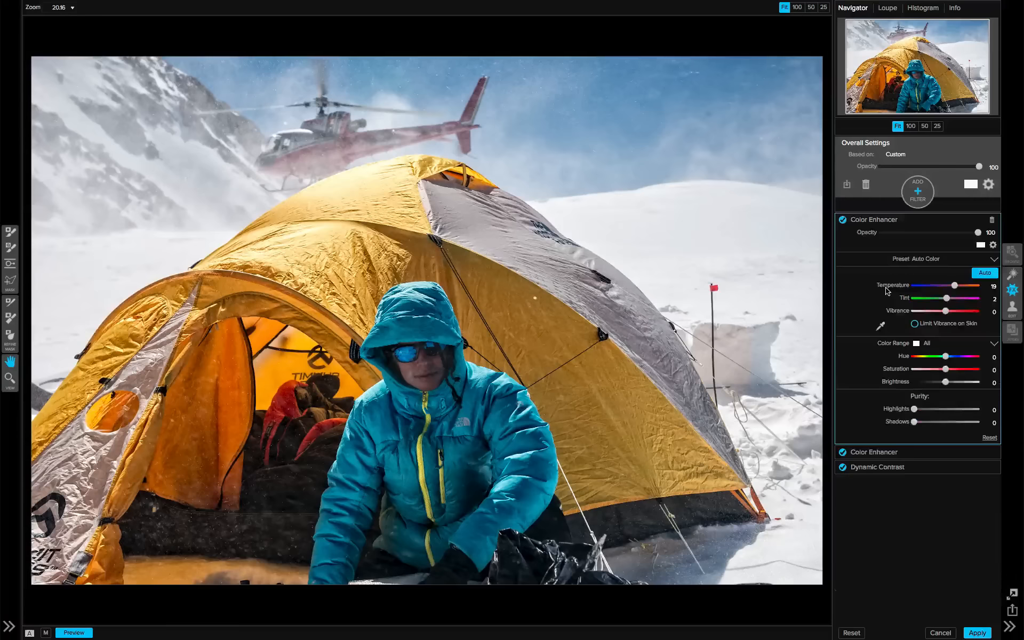
click(950, 262)
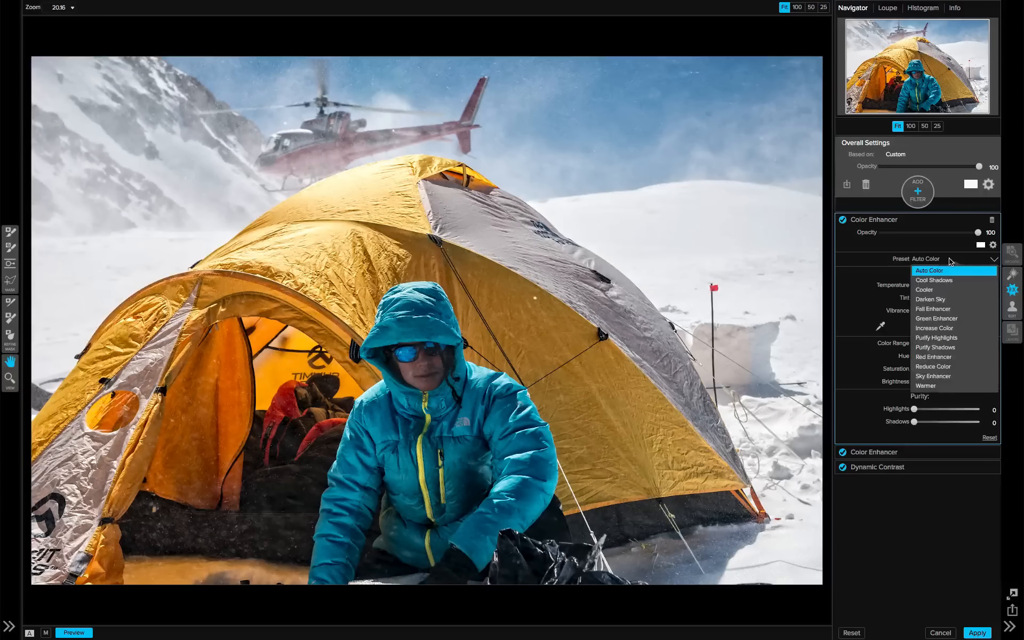
click(943, 377)
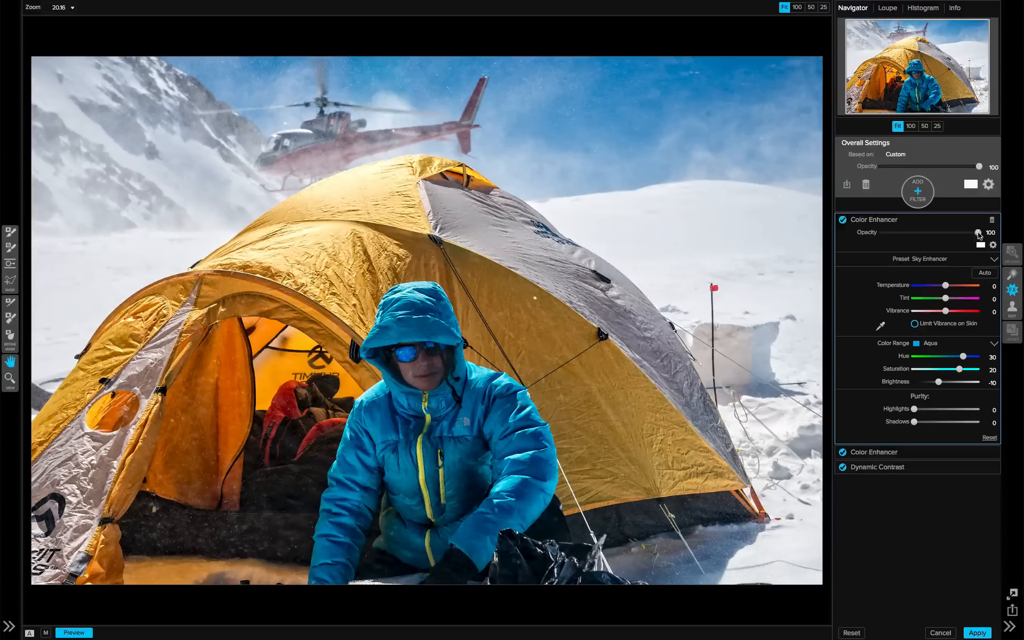
drag(977, 236, 951, 236)
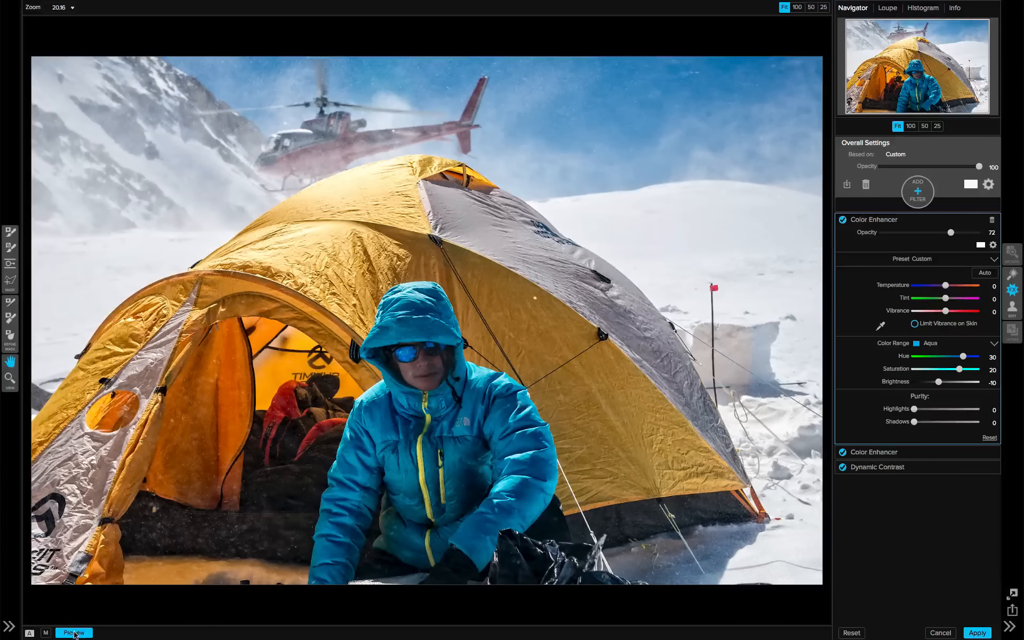
Compare the photo before and after all filters, and apply the effects to save the edited PSD.
click(75, 633)
click(75, 633)
click(74, 633)
click(75, 633)
click(975, 633)
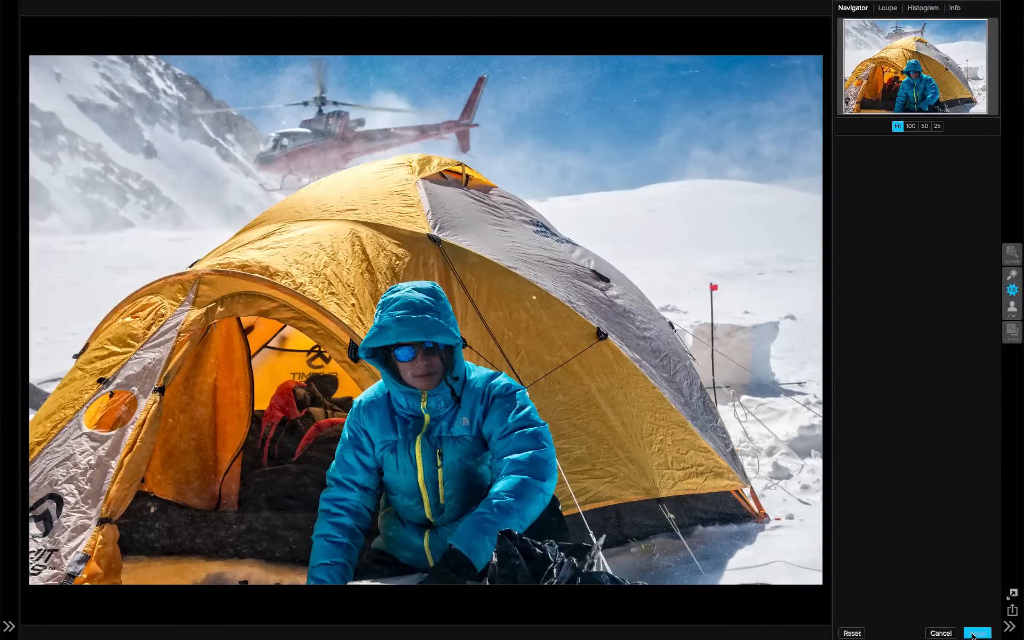
click(973, 635)
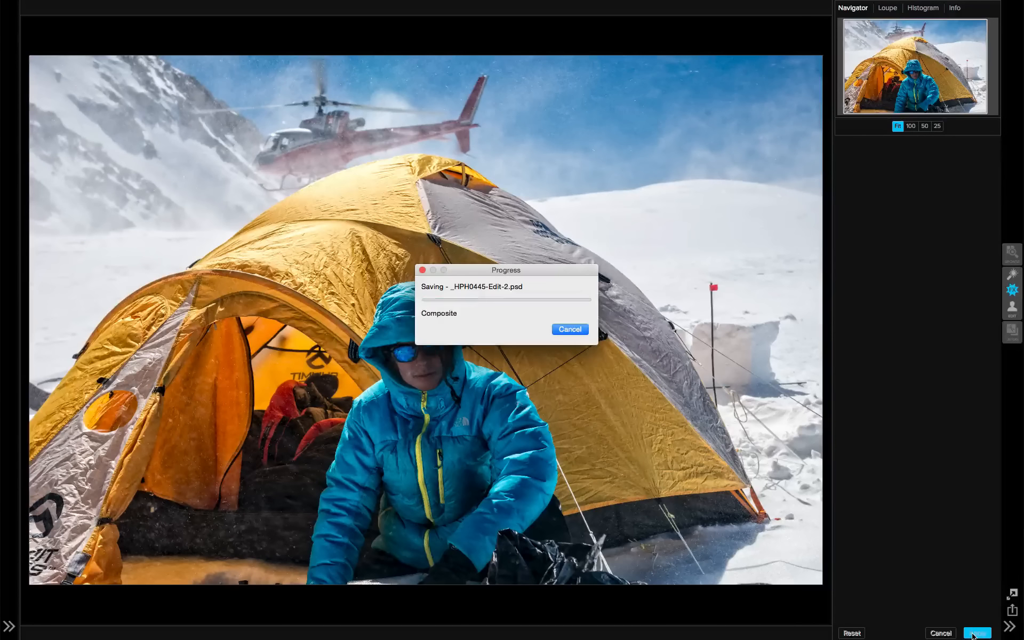